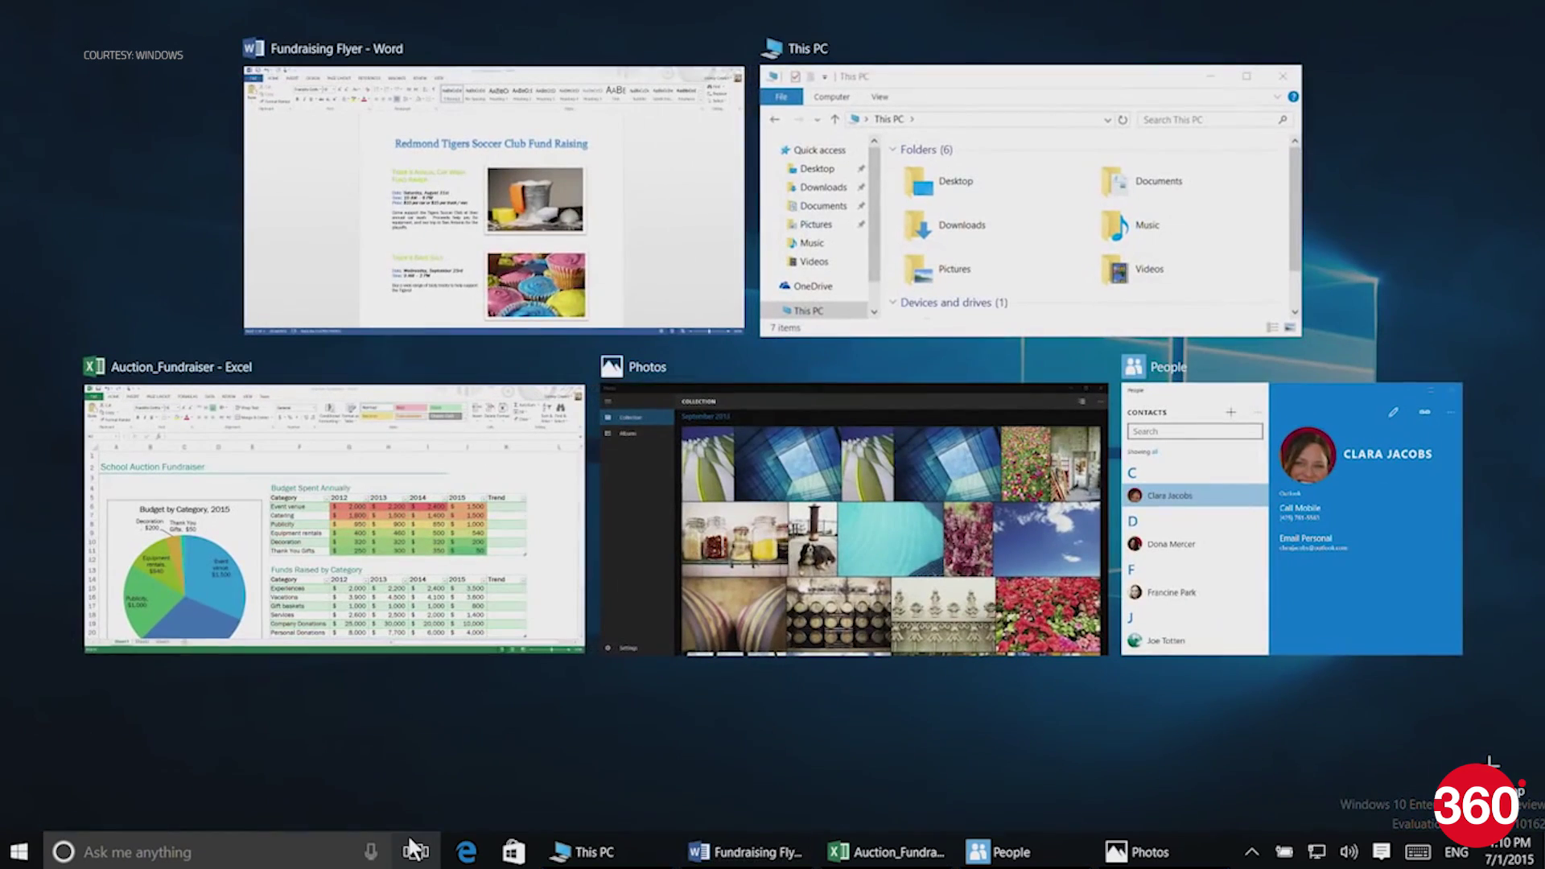
Snap the Excel auction workbook right and the Word flyer left, then switch to Desktop 2
click(541, 606)
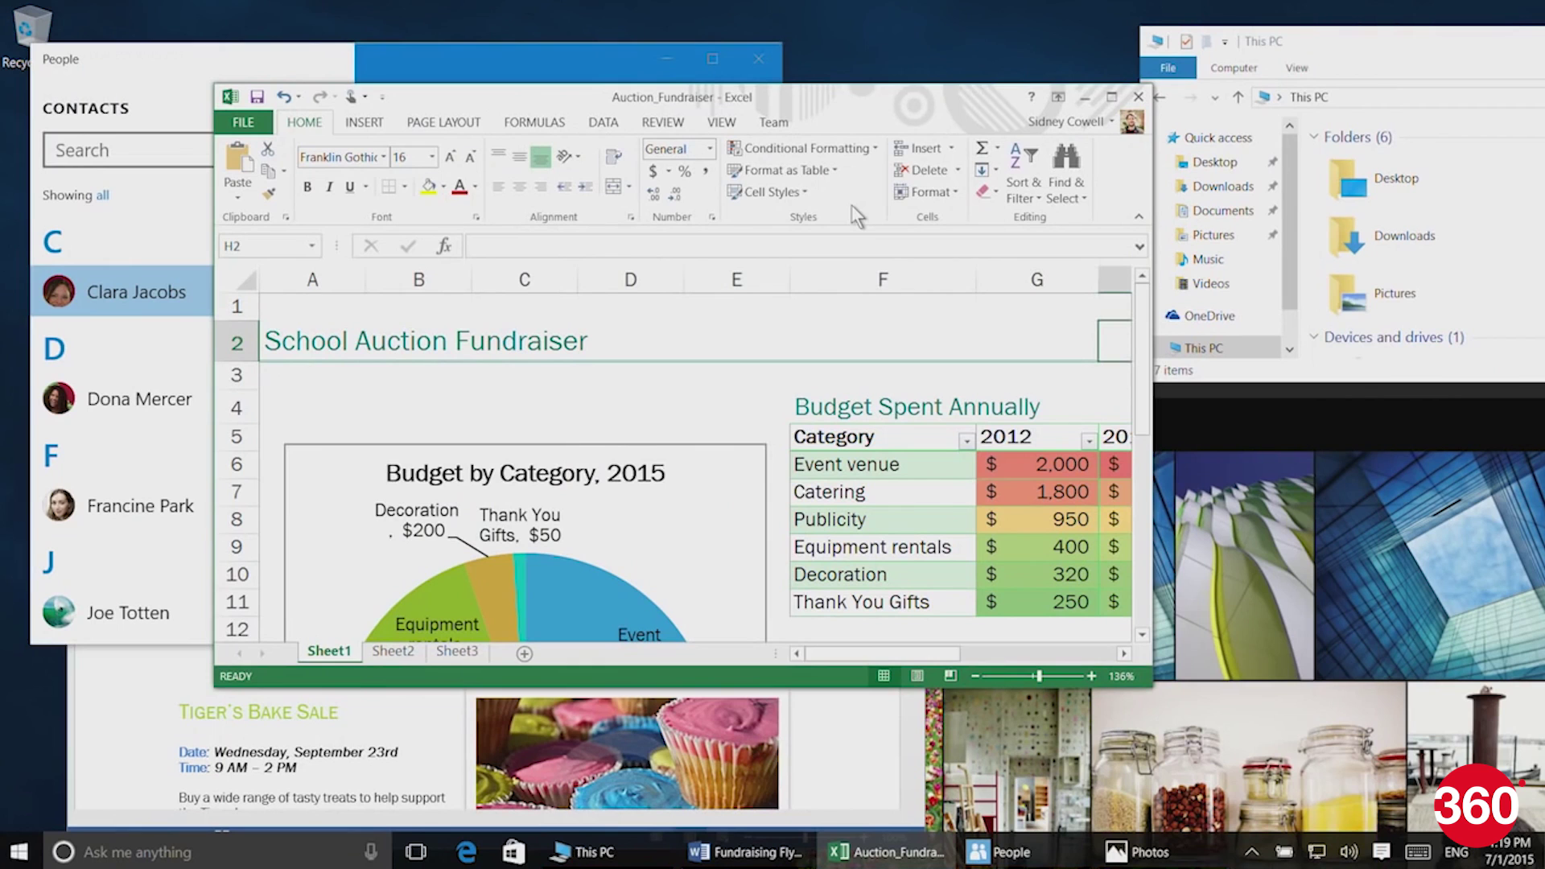
mouse_move(839, 108)
mouse_down()
mouse_move(1303, 239)
mouse_move(1544, 207)
mouse_up()
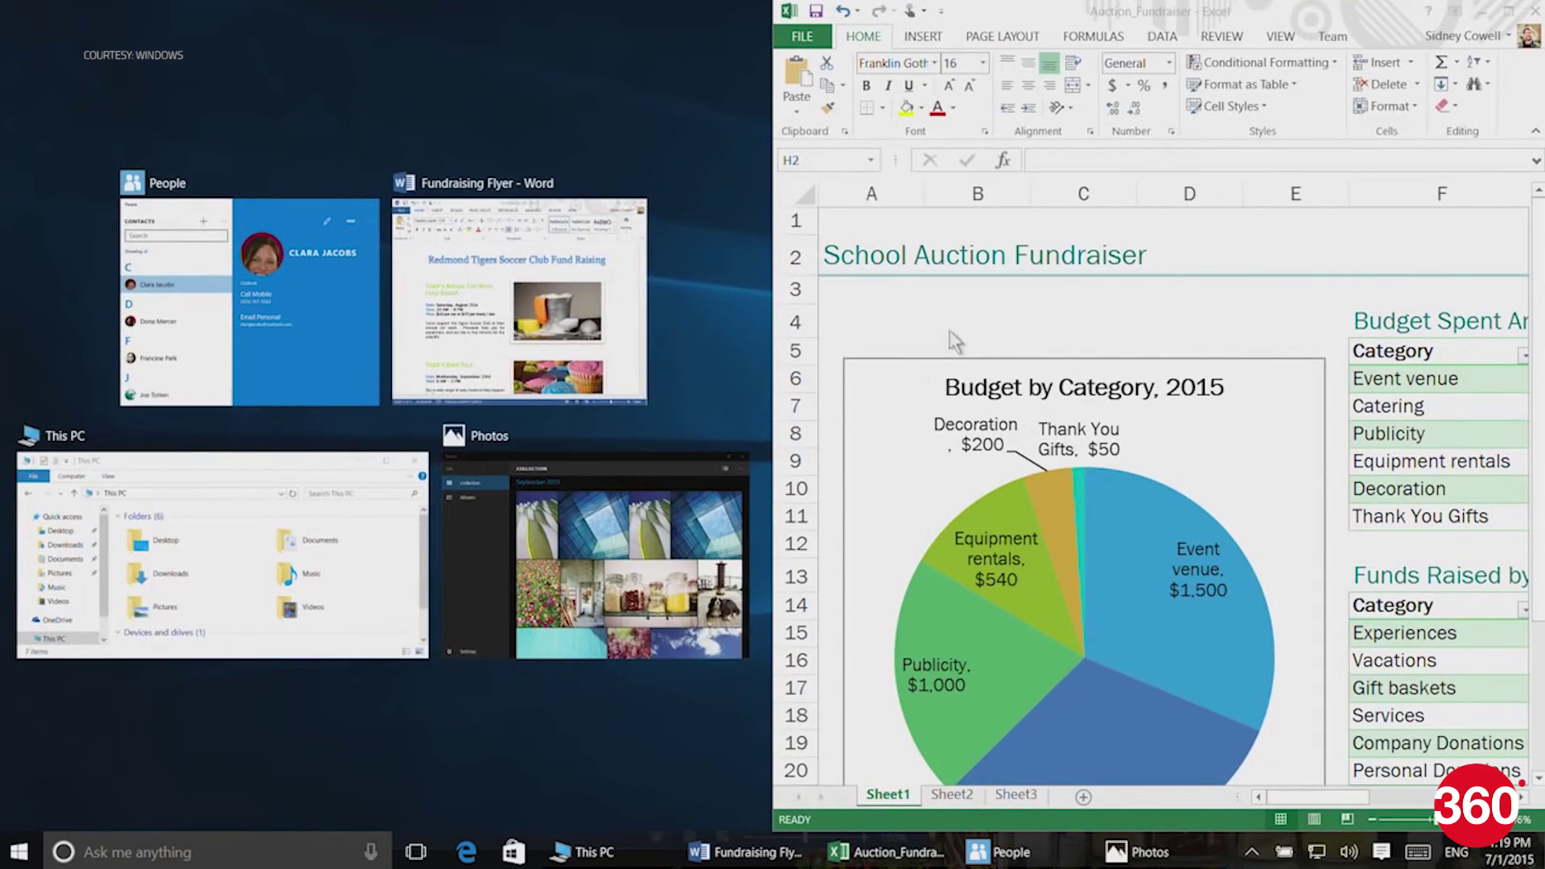
click(617, 279)
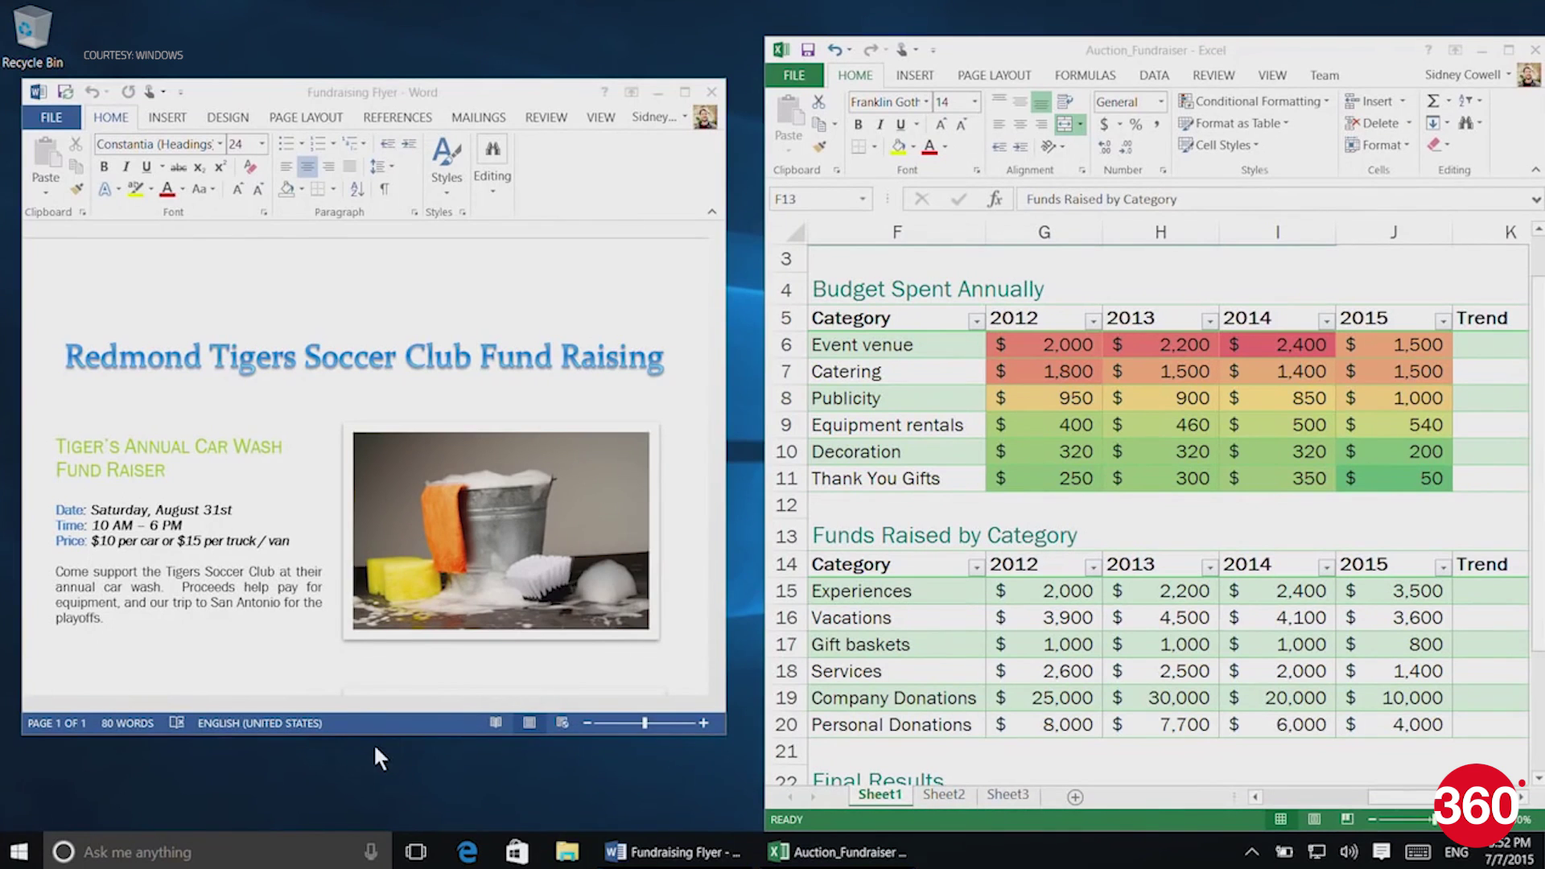
click(416, 852)
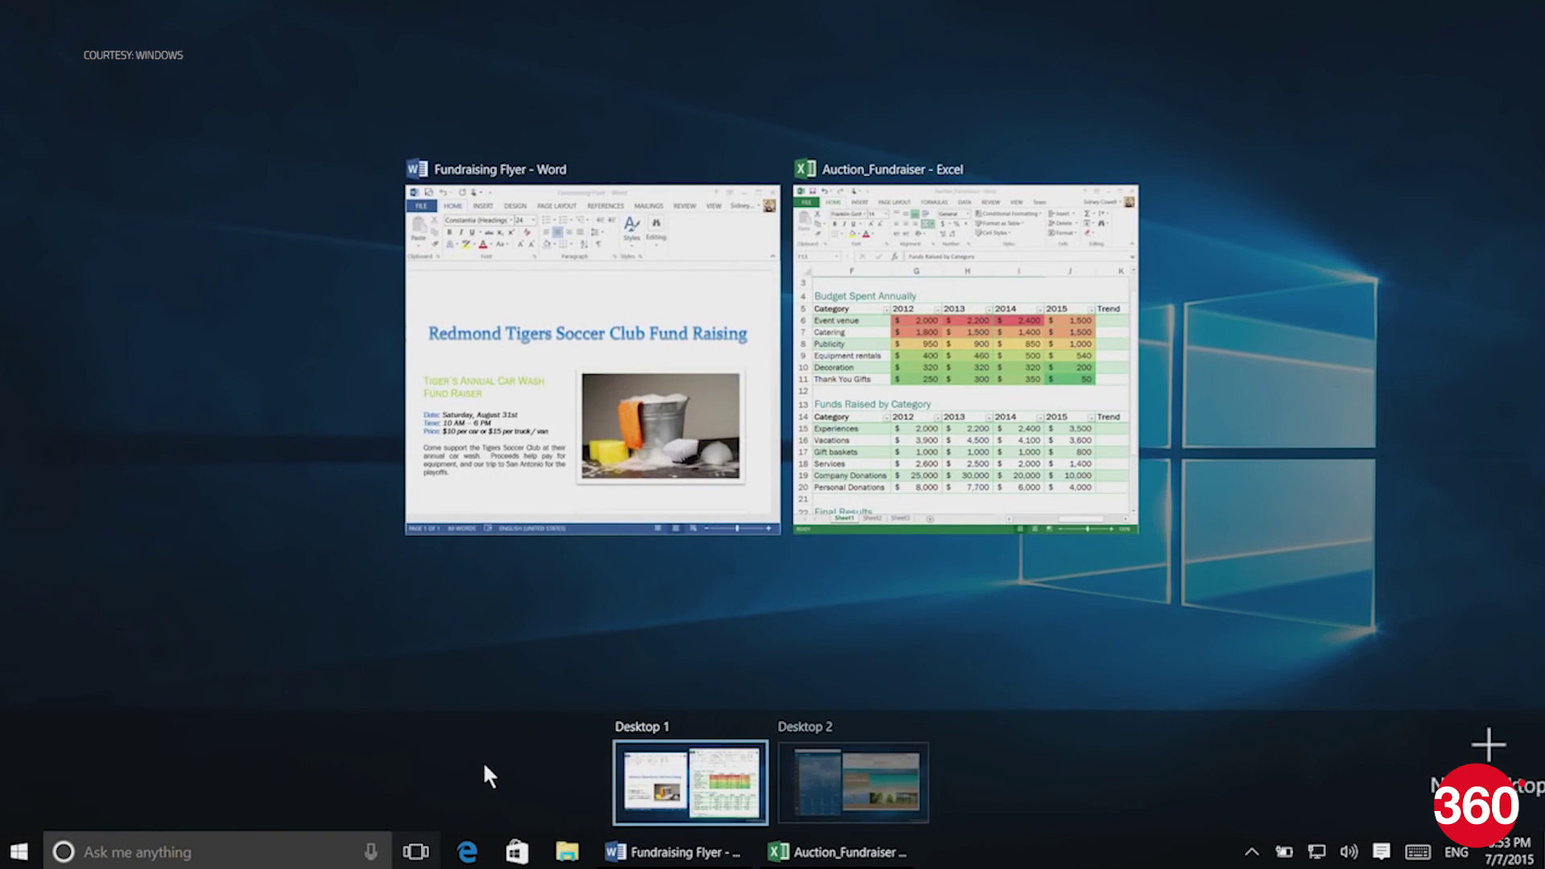
mouse_move(852, 783)
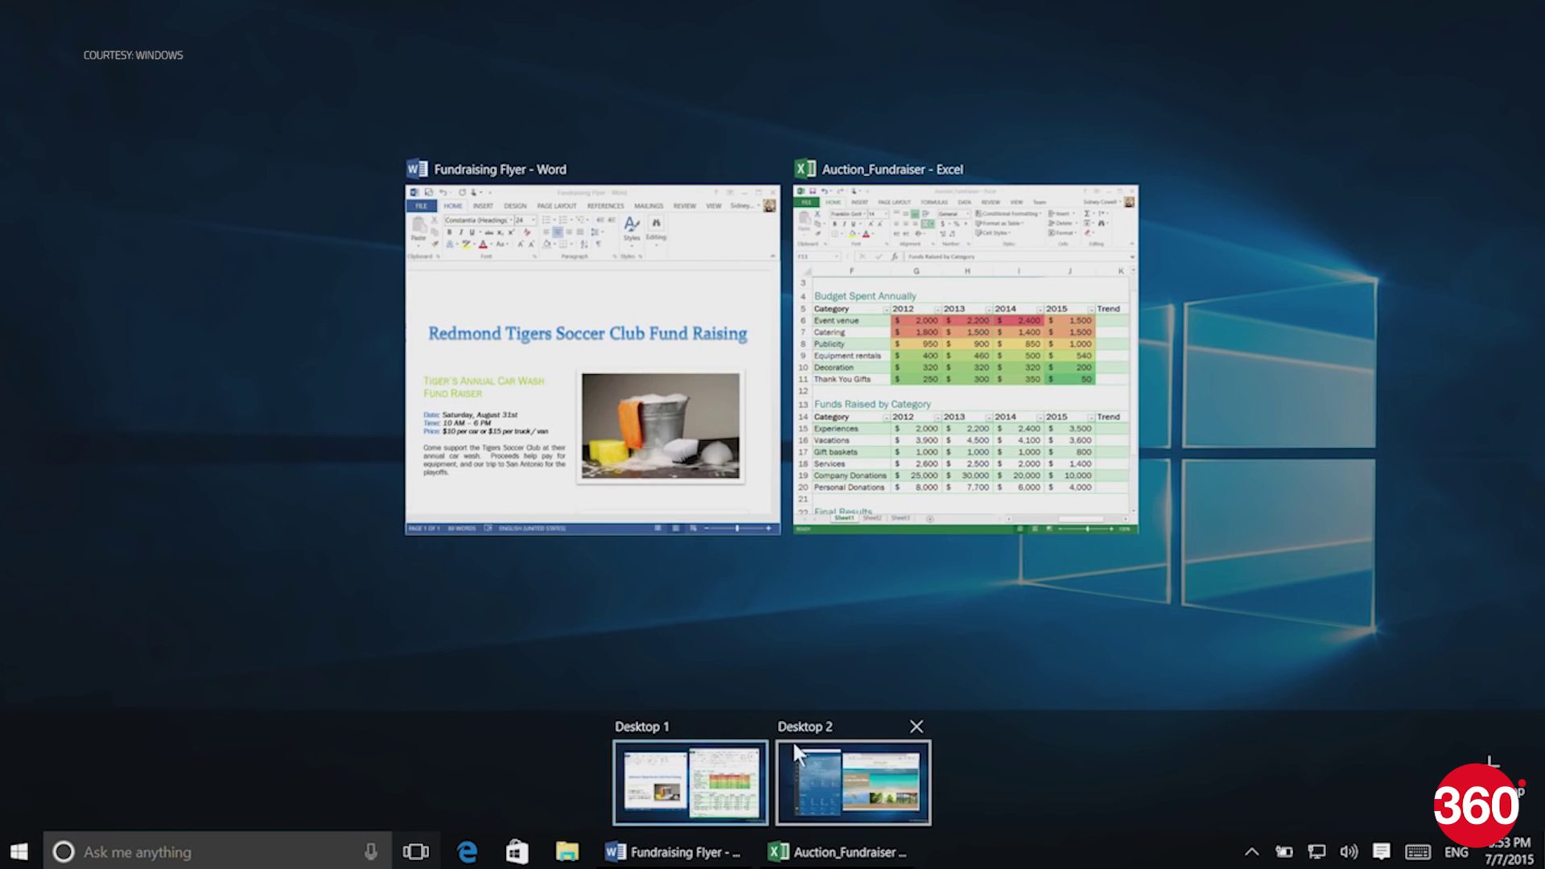
click(823, 758)
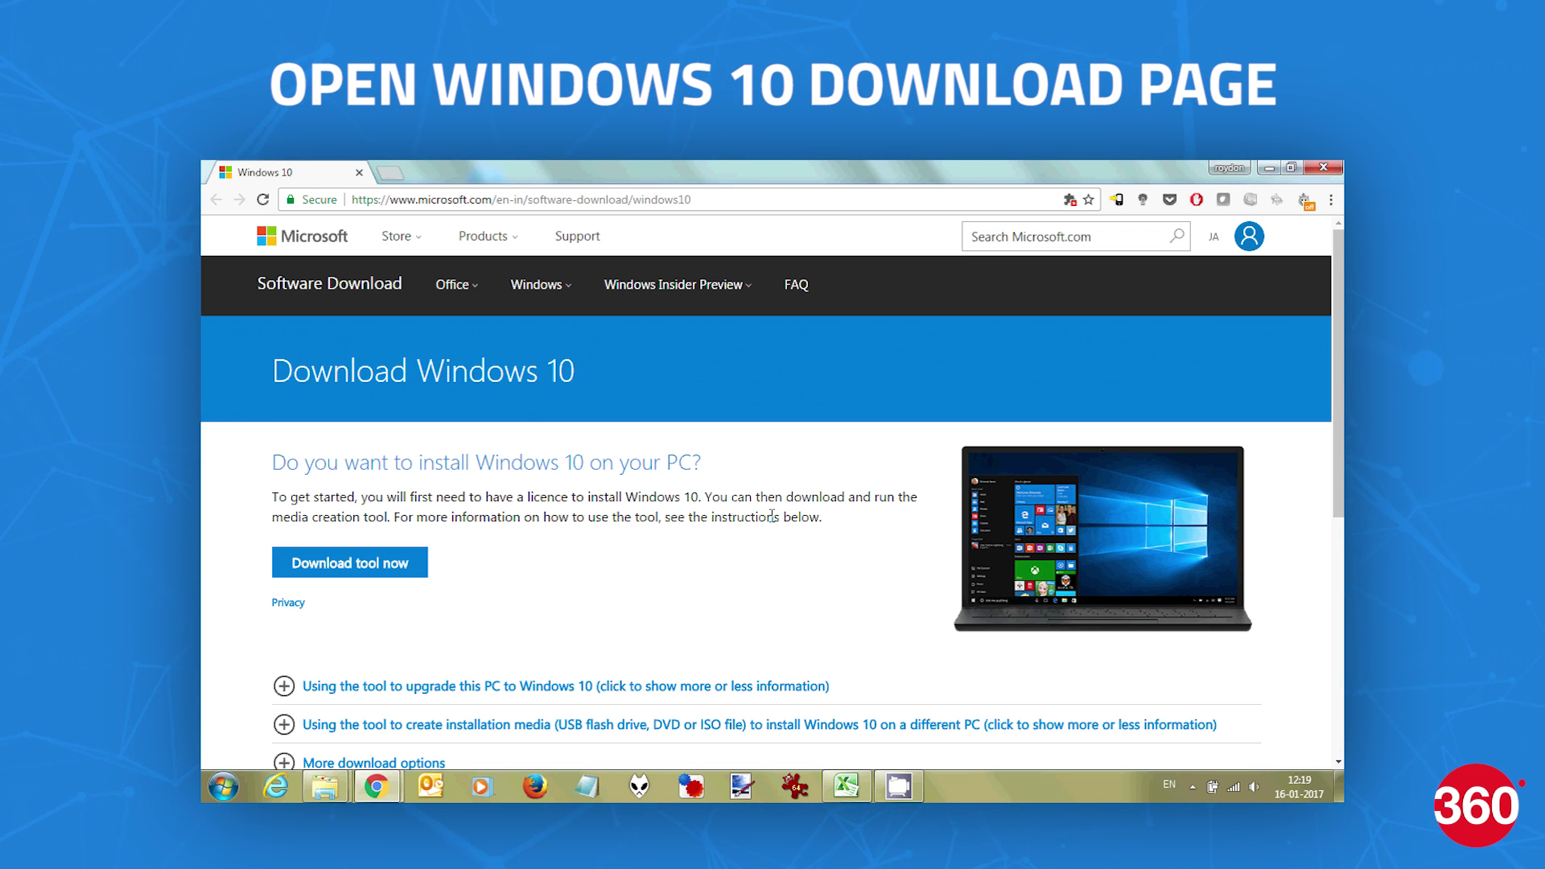
Download the media creation tool from Microsoft's page and allow it to run past the security warning
click(384, 563)
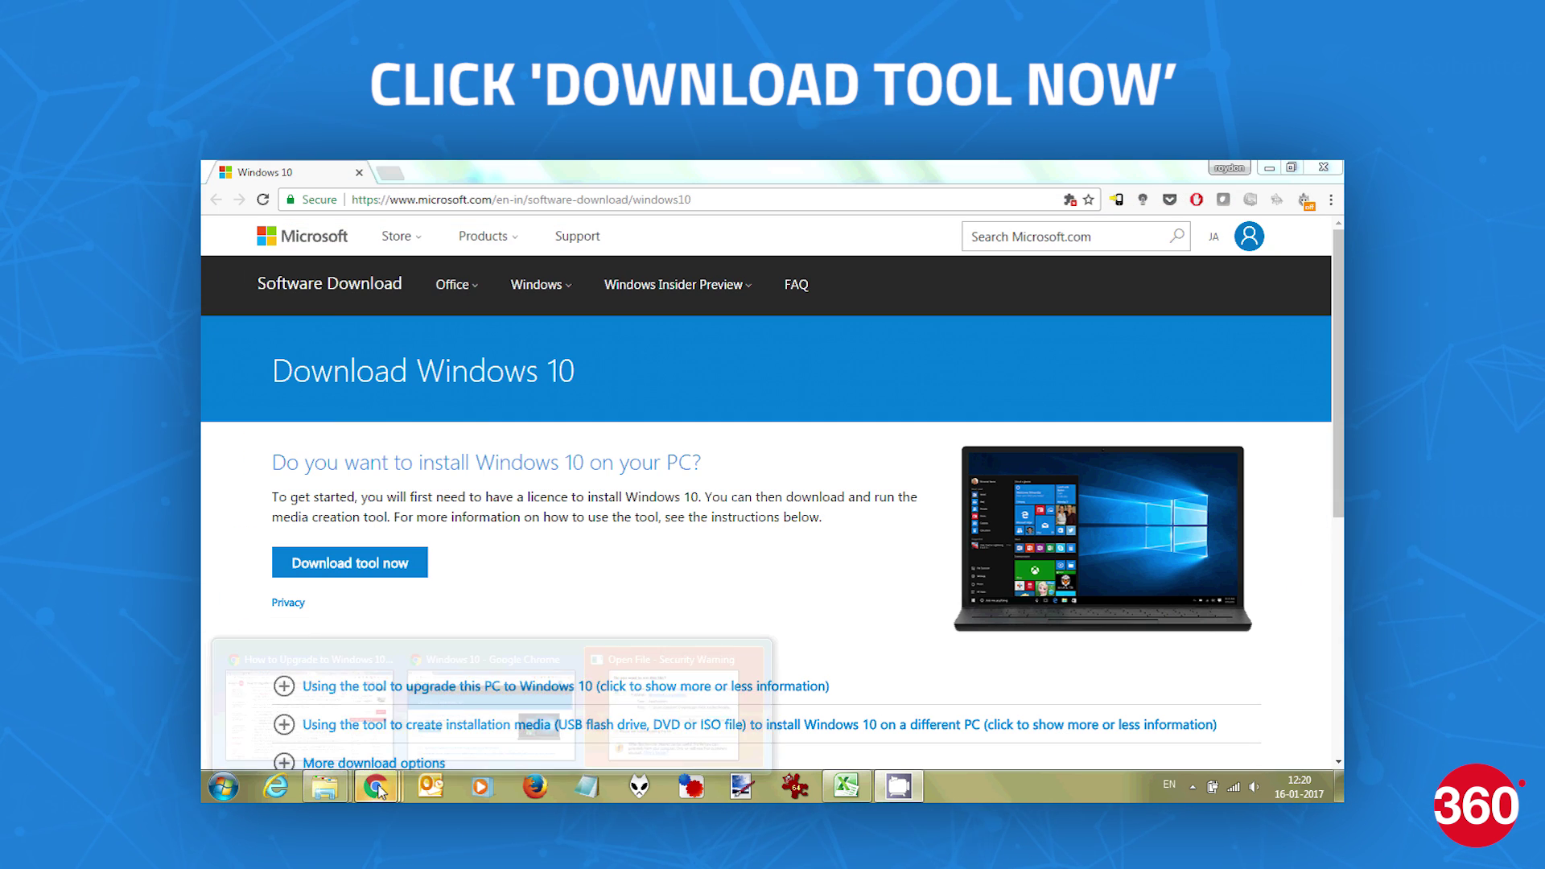
click(623, 703)
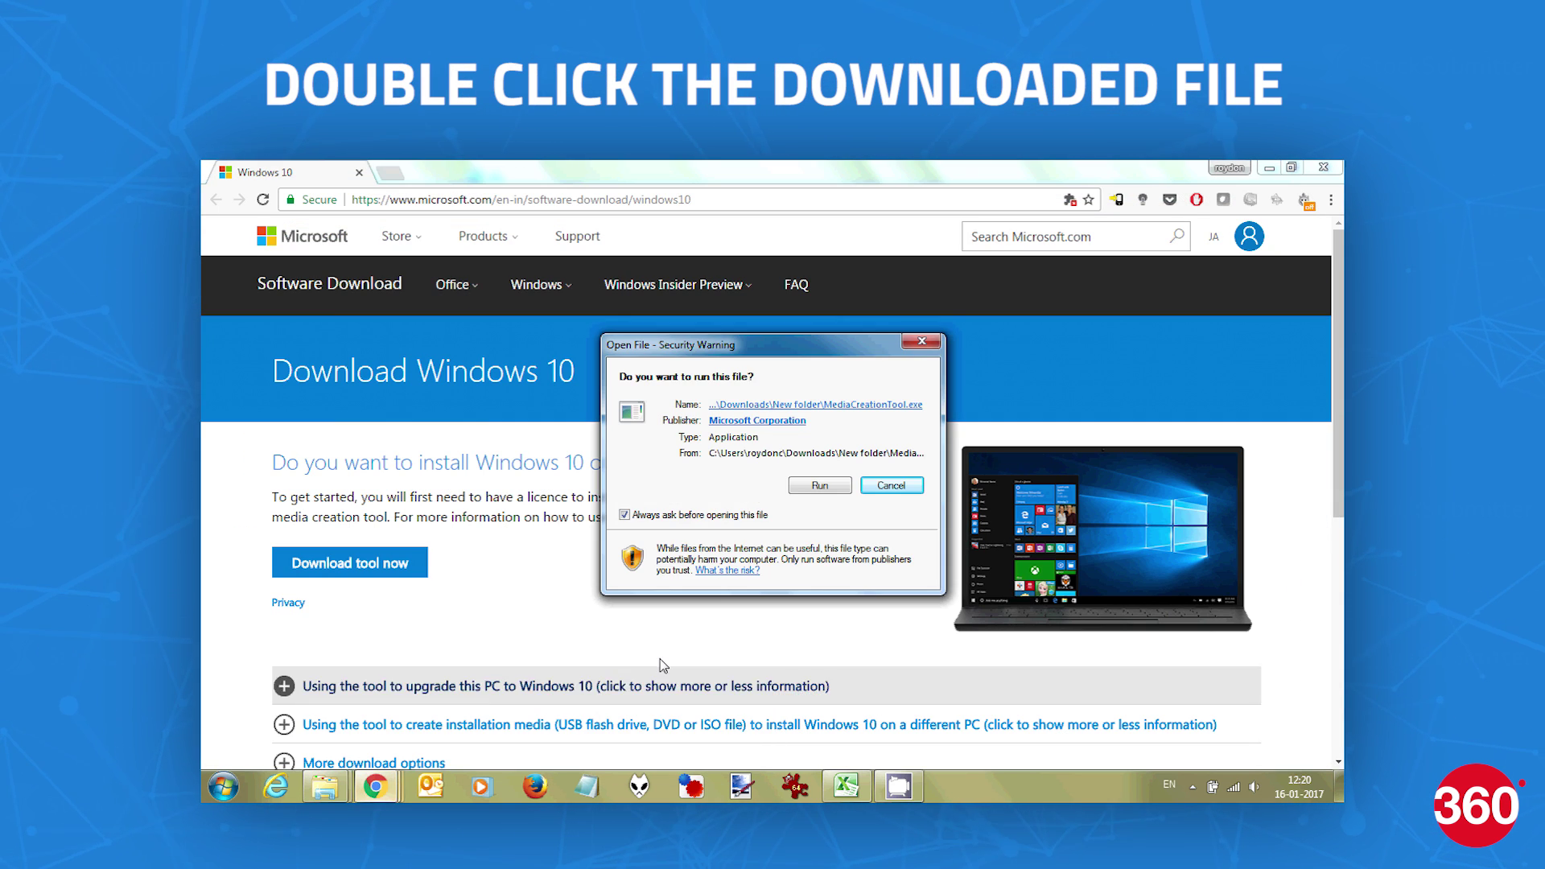
click(820, 489)
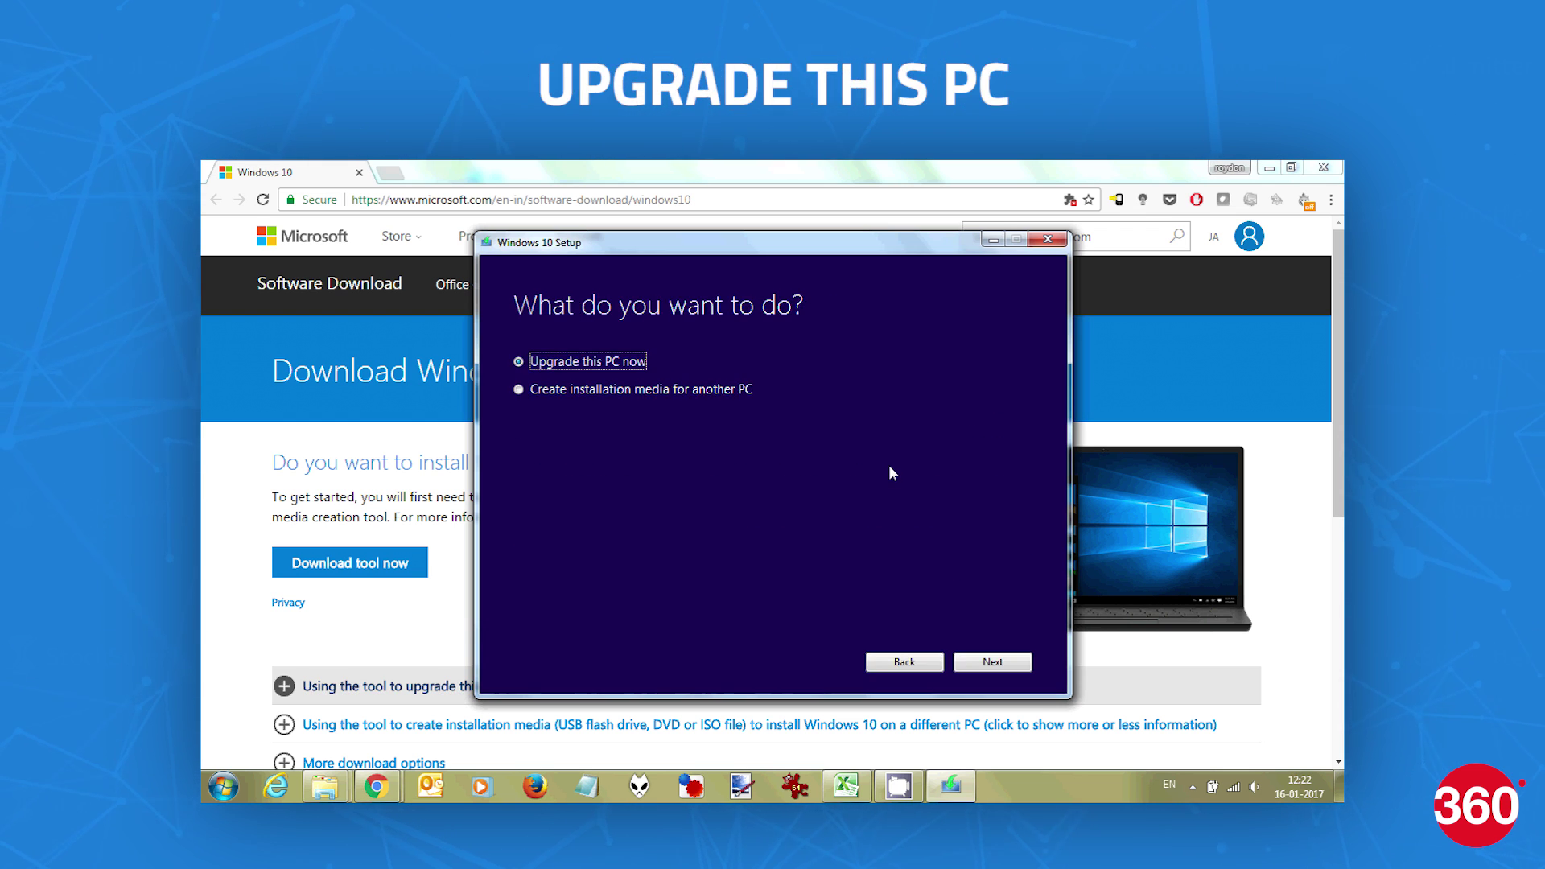
Continue with 'Upgrade this PC now' selected and let Setup prepare the download
click(987, 664)
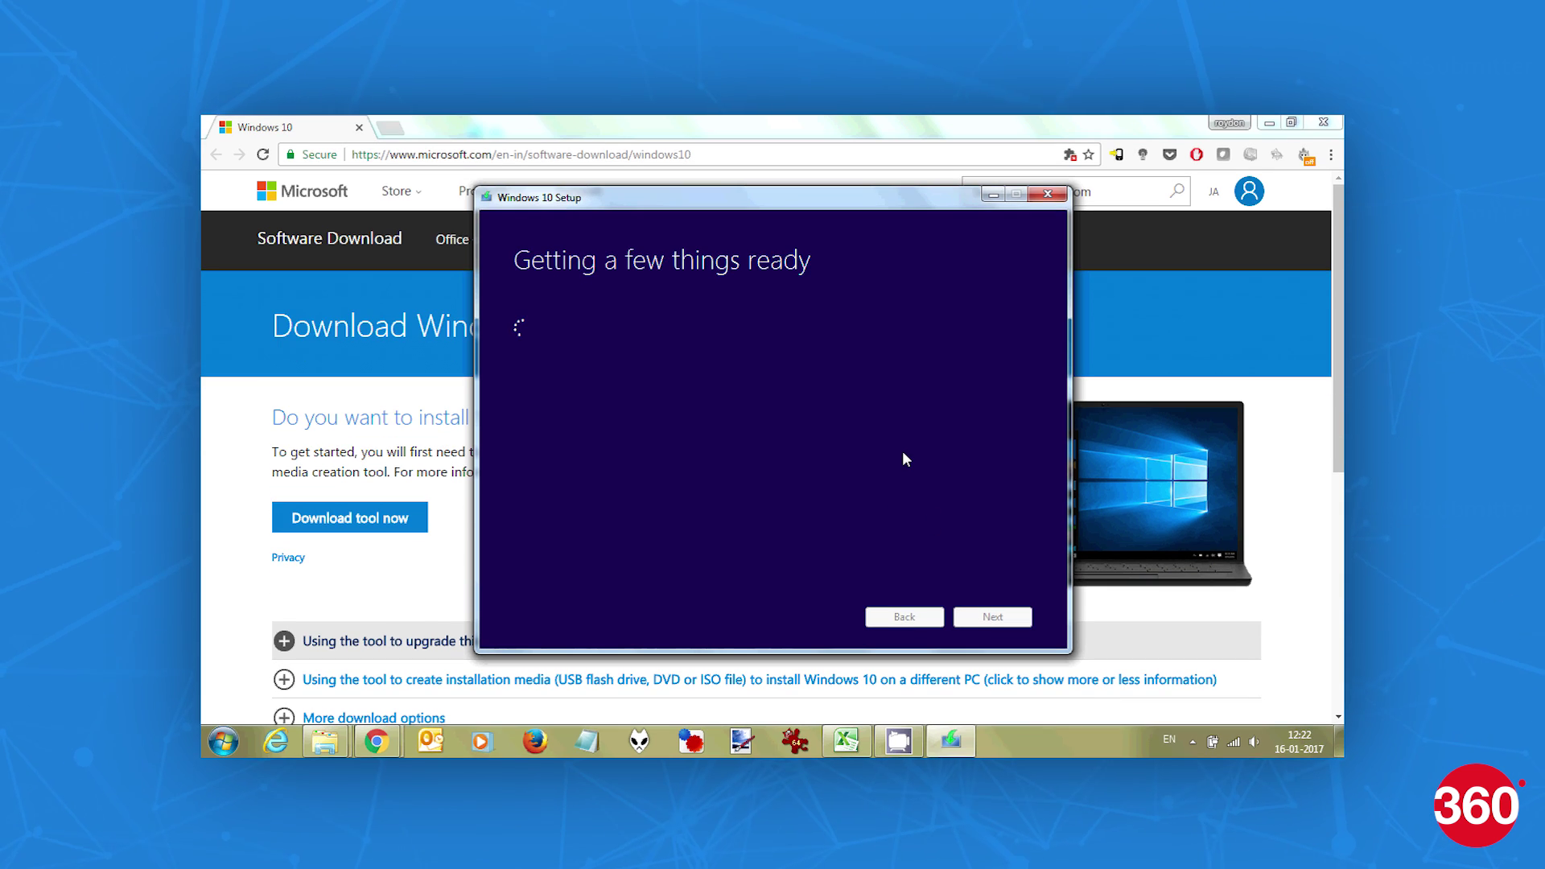